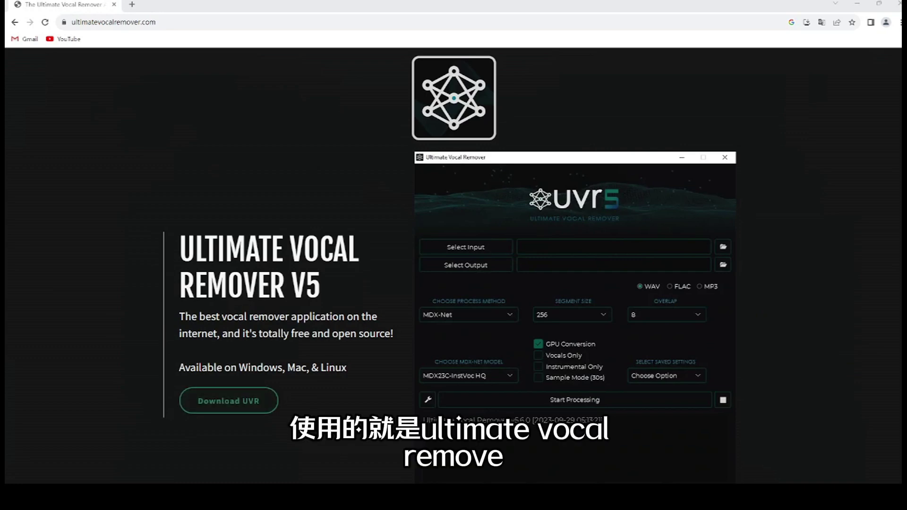
{"action": "scroll", "coordinate": [453, 264], "scroll_direction": "down", "scroll_amount": 4}
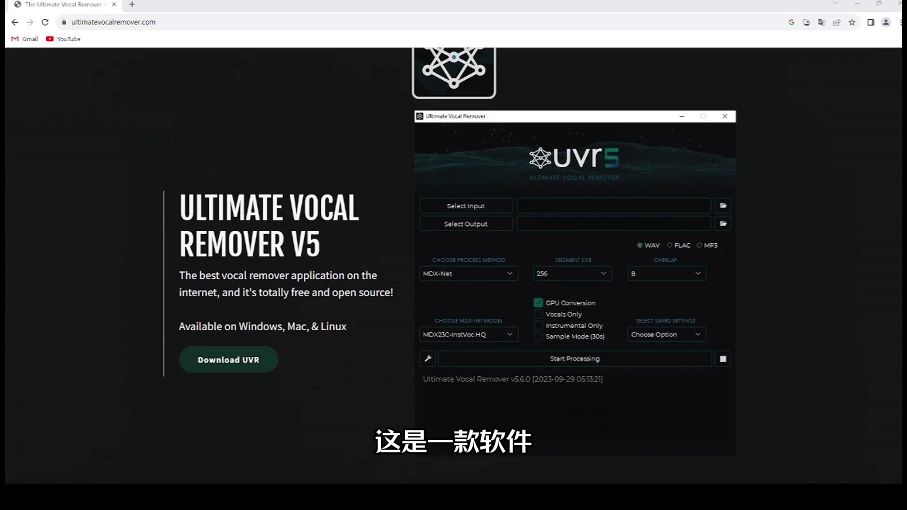
{"action": "scroll", "coordinate": [454, 265], "scroll_direction": "down", "scroll_amount": 3}
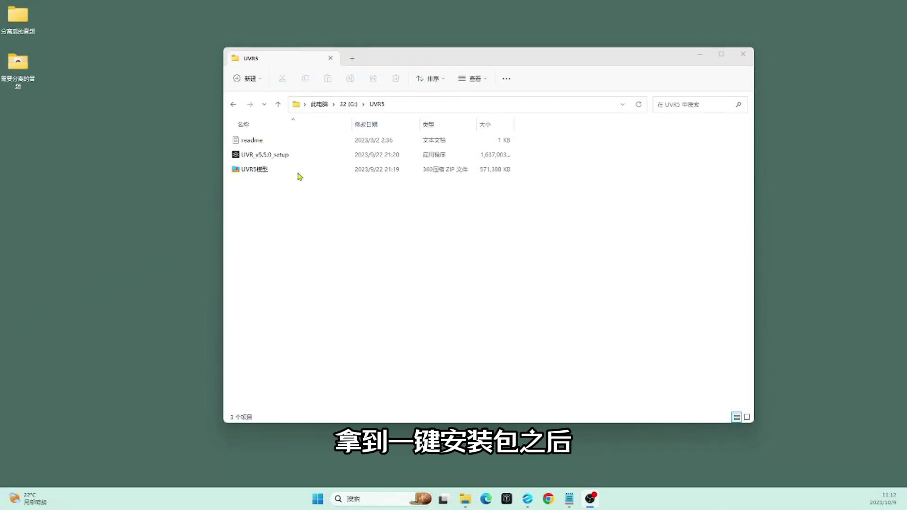
Install Ultimate Vocal Remover from UVR_v5.5.0_setup, accepting the license agreement and launching the program on finishing
{"action": "double_click", "coordinate": [300, 158]}
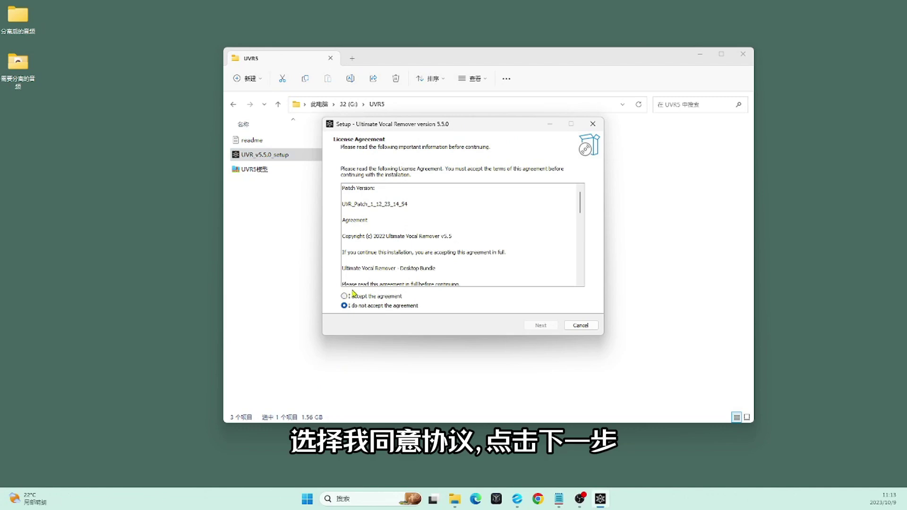
{"action": "left_click", "coordinate": [344, 296]}
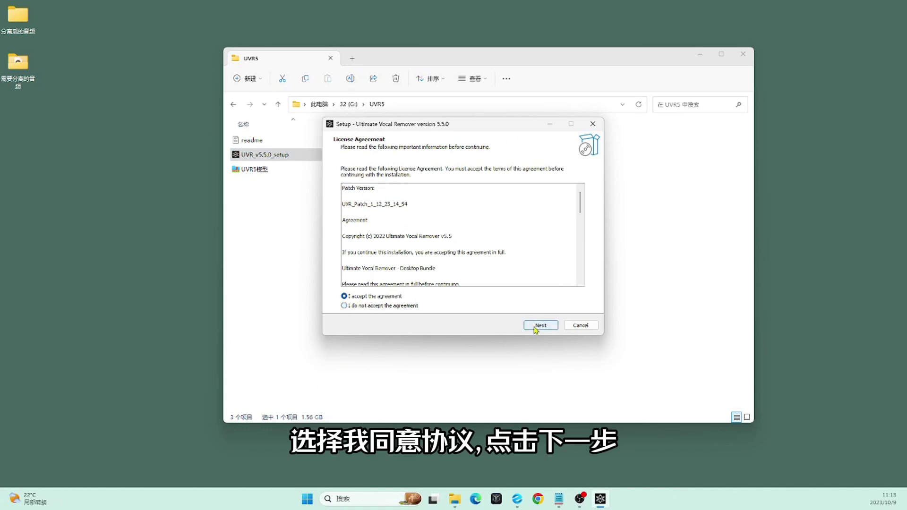
{"action": "left_click", "coordinate": [541, 325]}
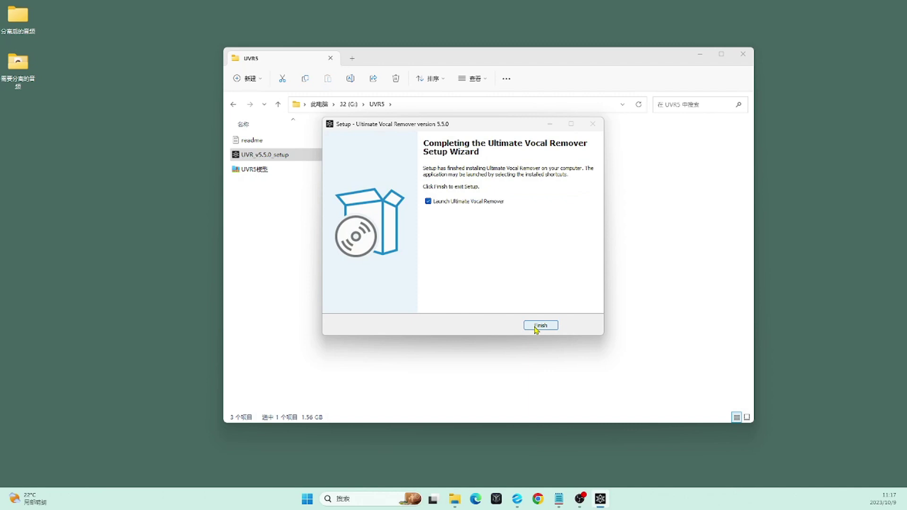
{"action": "left_click", "coordinate": [541, 326]}
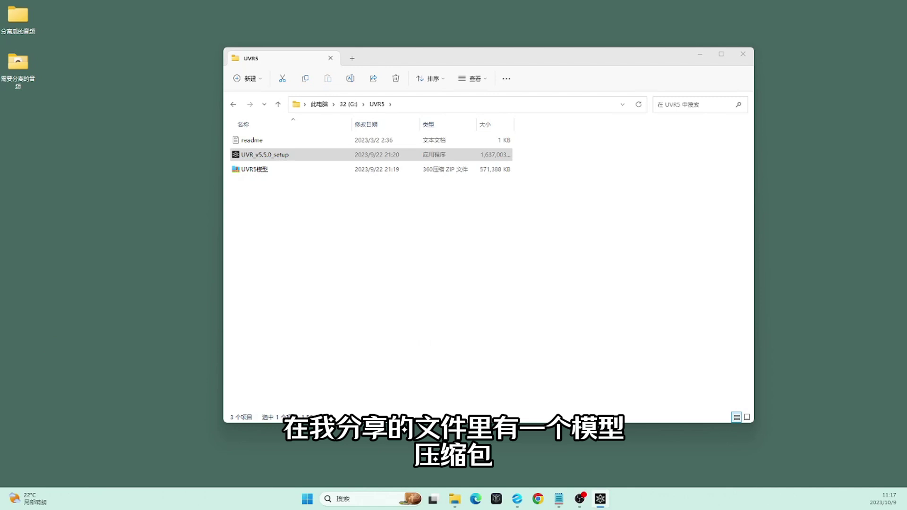
Extract the UVR5模型 archive into the current folder with 360压缩
{"action": "right_click", "coordinate": [262, 170]}
{"action": "mouse_move", "coordinate": [350, 320]}
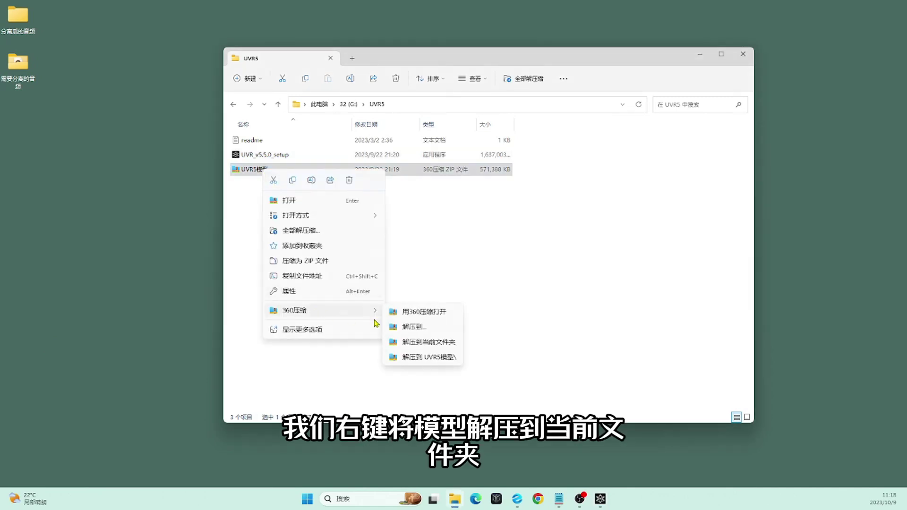
{"action": "left_click", "coordinate": [418, 343]}
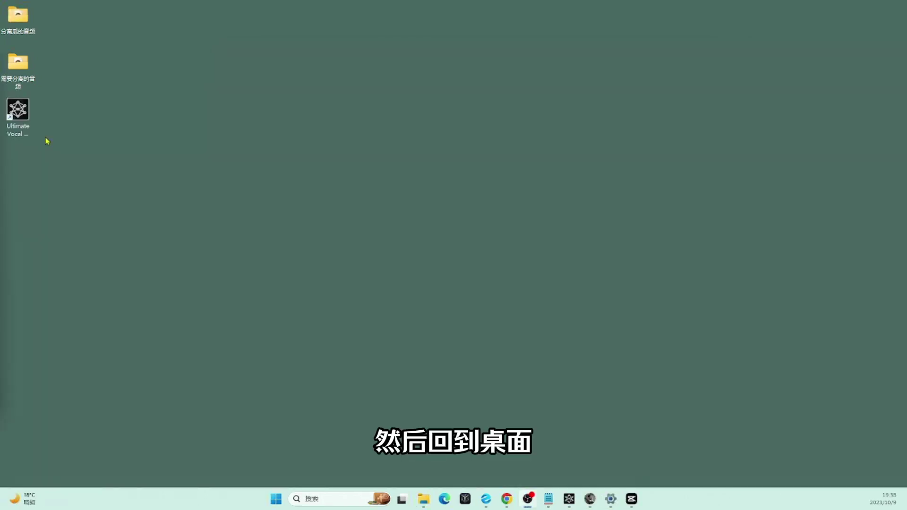
Open the desktop shortcut's file location and paste the extracted models into the installation's models folder
{"action": "right_click", "coordinate": [26, 116]}
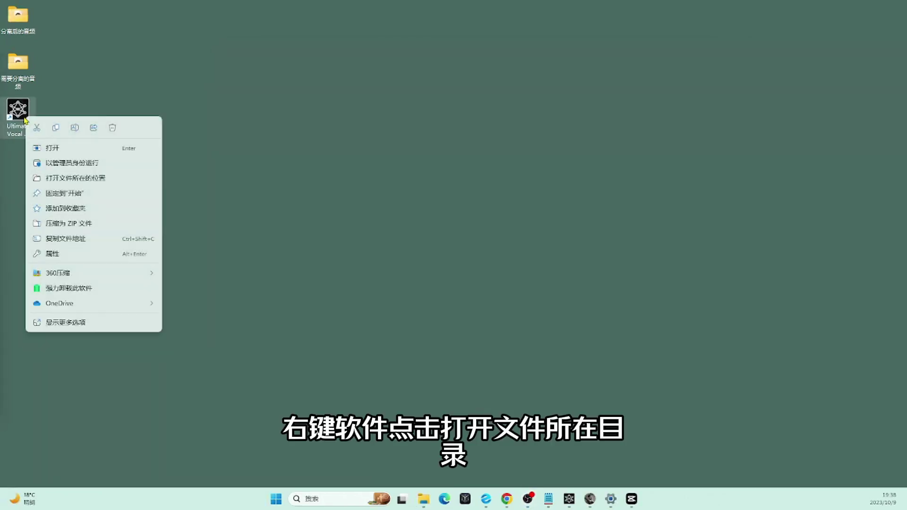
{"action": "left_click", "coordinate": [66, 178]}
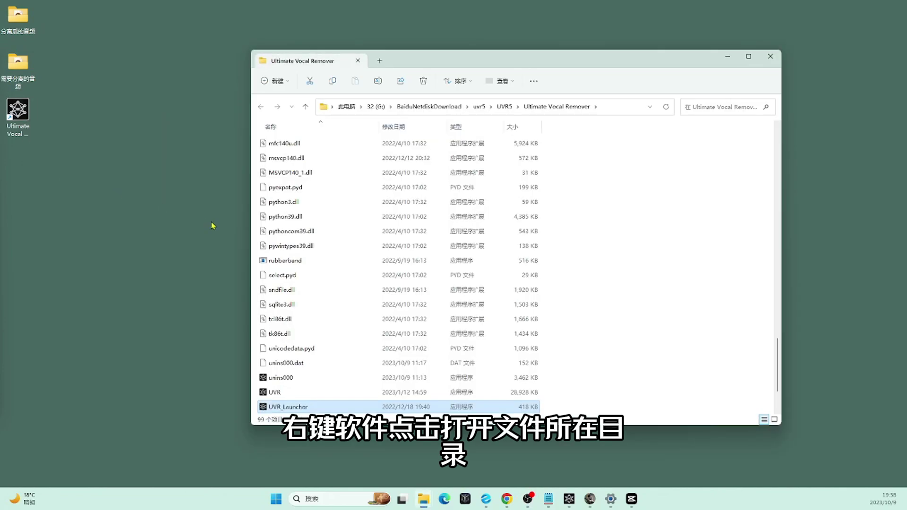
{"action": "scroll", "coordinate": [338, 251], "scroll_direction": "up", "scroll_amount": 20}
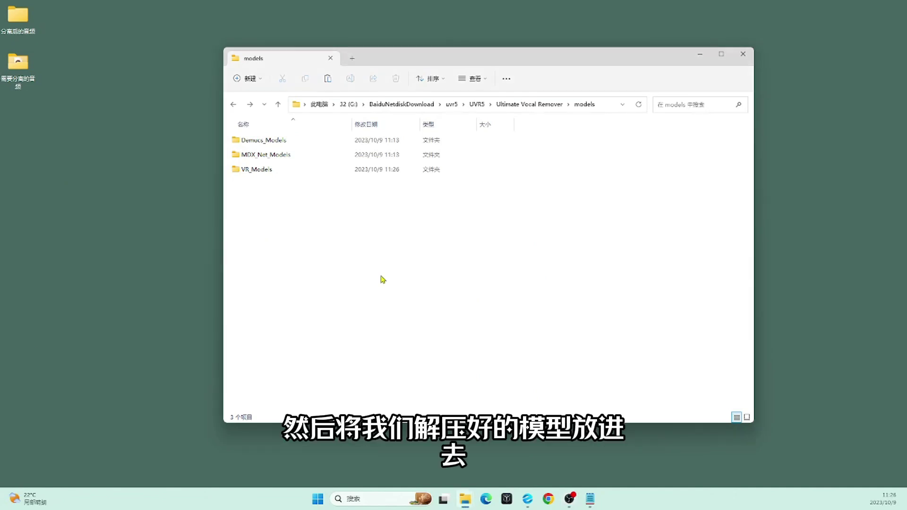
{"action": "key", "text": "ctrl+v"}
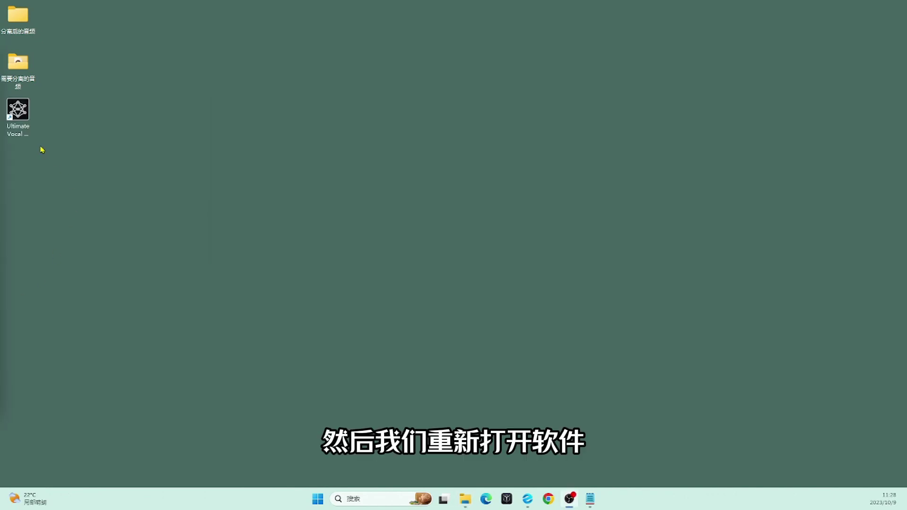
Launch Ultimate Vocal Remover, and set the 这条街 MP3 as input and the desktop folder 分离后的音频 as output
{"action": "double_click", "coordinate": [19, 111]}
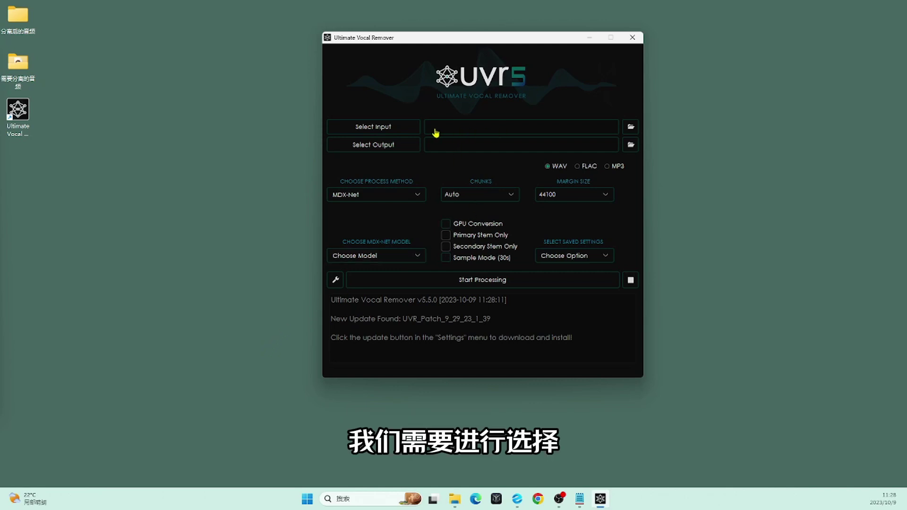
{"action": "left_click", "coordinate": [393, 128]}
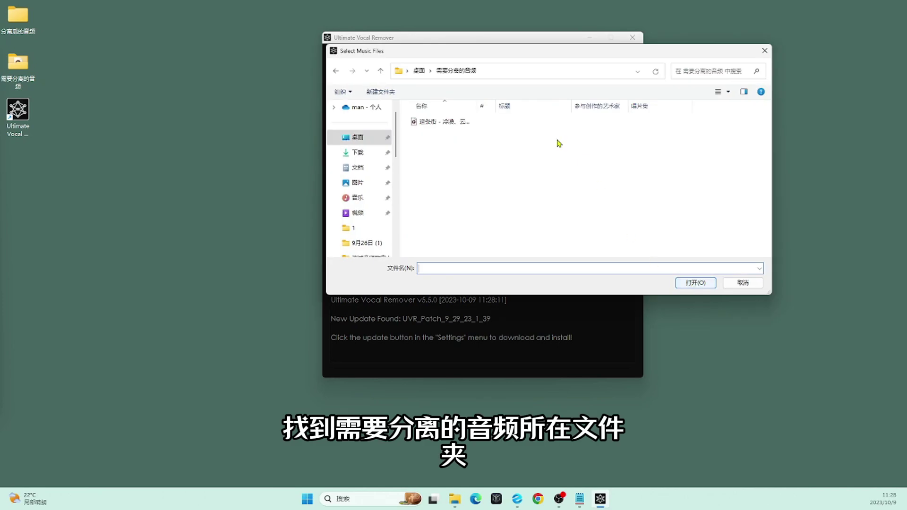
{"action": "left_click", "coordinate": [484, 124]}
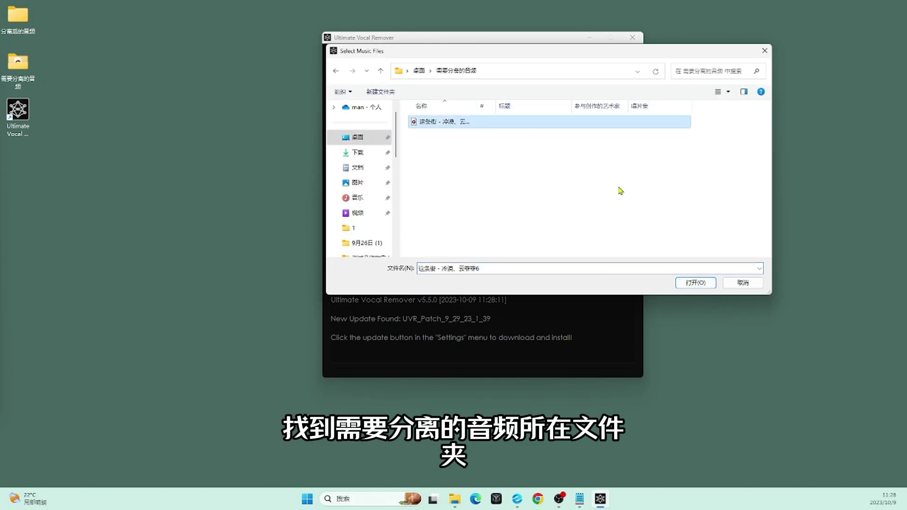
{"action": "left_click", "coordinate": [684, 283]}
{"action": "left_click", "coordinate": [370, 146]}
{"action": "left_click", "coordinate": [690, 286]}
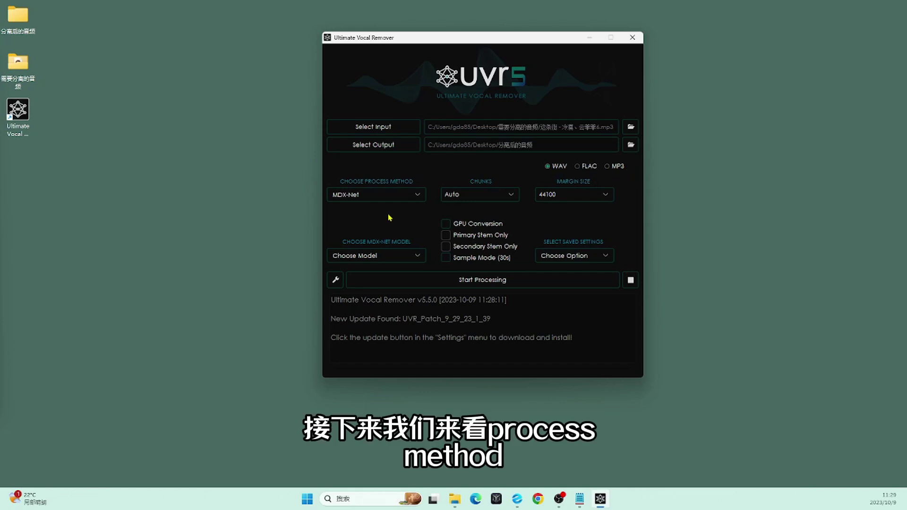
Configure the separation with the VR Architecture method, window size 320, model 3_HP-Vocal-UVR and GPU Conversion enabled
{"action": "left_click", "coordinate": [387, 196]}
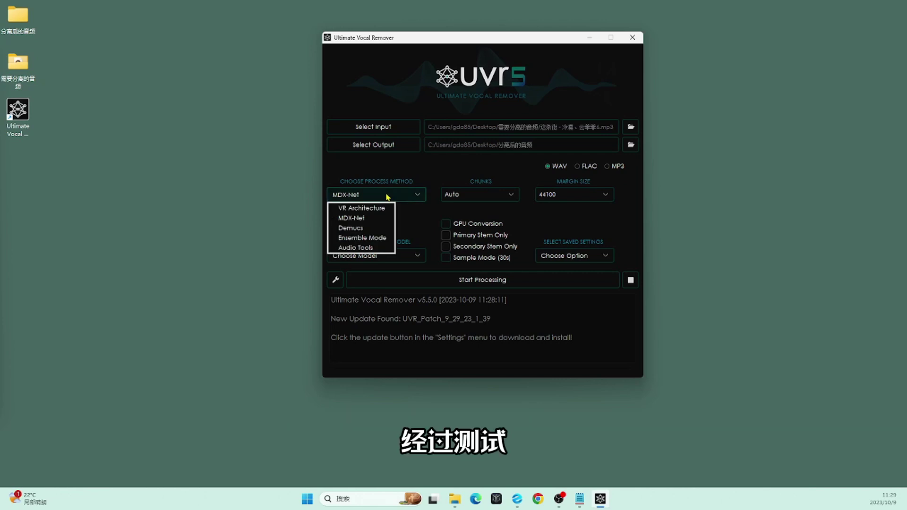
{"action": "left_click", "coordinate": [372, 209]}
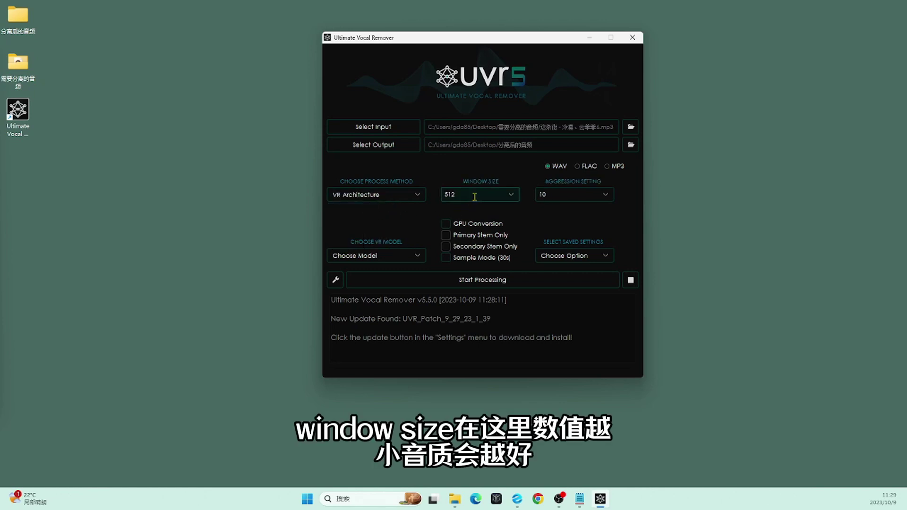
{"action": "left_click", "coordinate": [512, 201]}
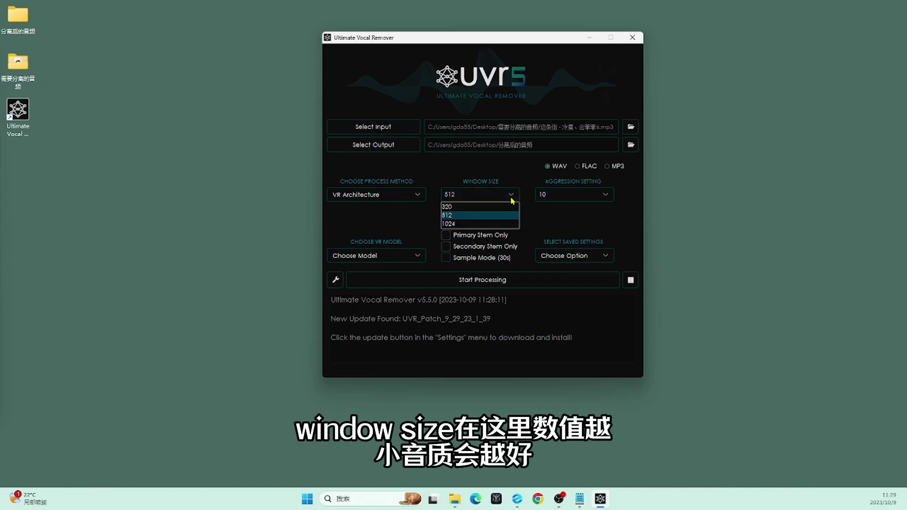
{"action": "left_click", "coordinate": [466, 207]}
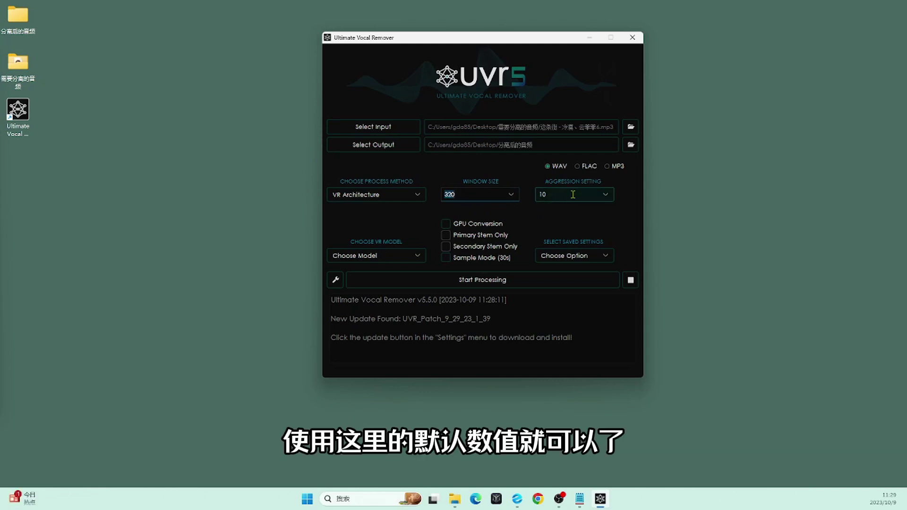
{"action": "left_click", "coordinate": [370, 256]}
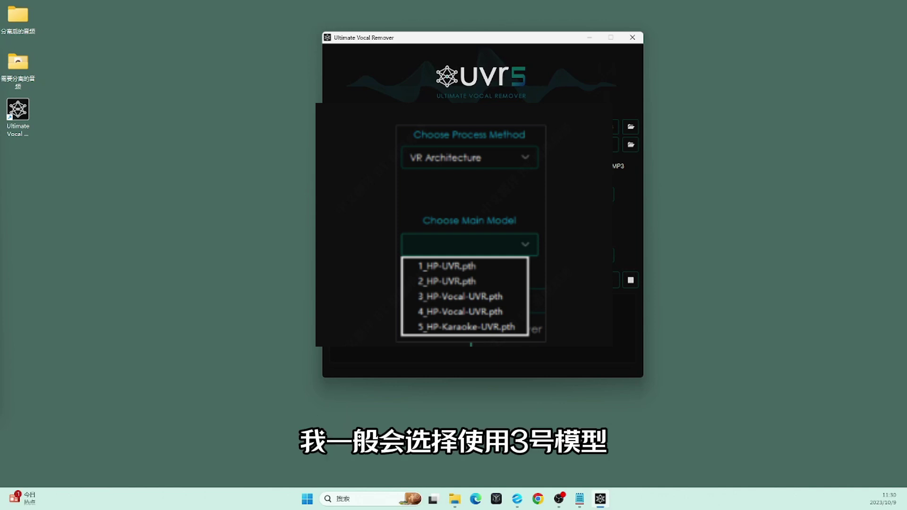
{"action": "left_click", "coordinate": [445, 225]}
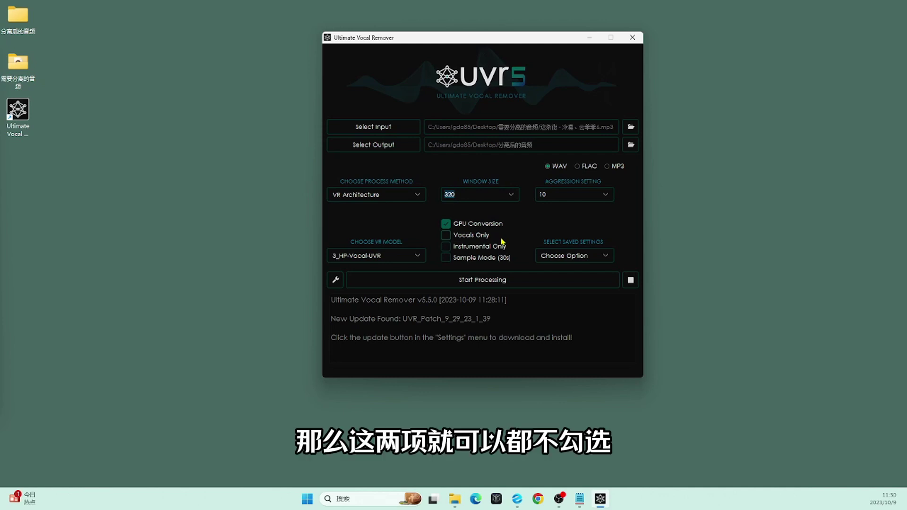
Start processing the selected song with the current separation settings
{"action": "left_click", "coordinate": [569, 256]}
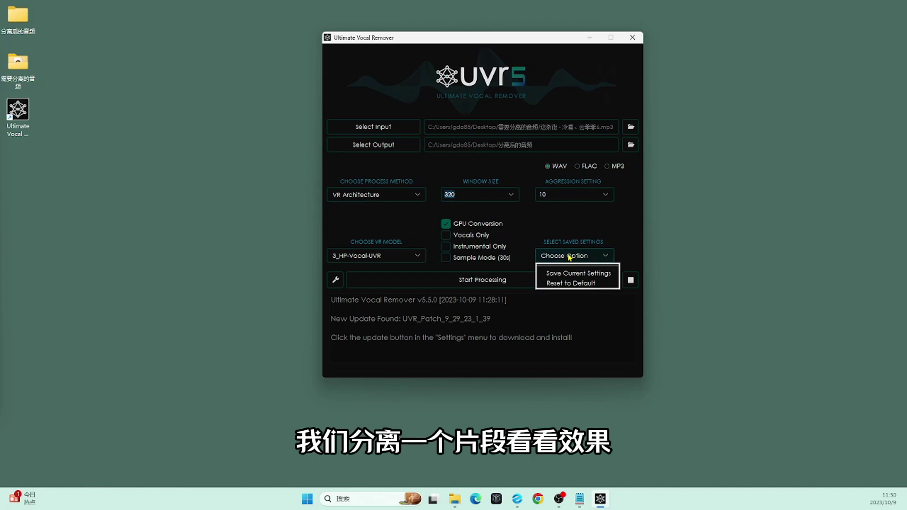
{"action": "left_click", "coordinate": [570, 255]}
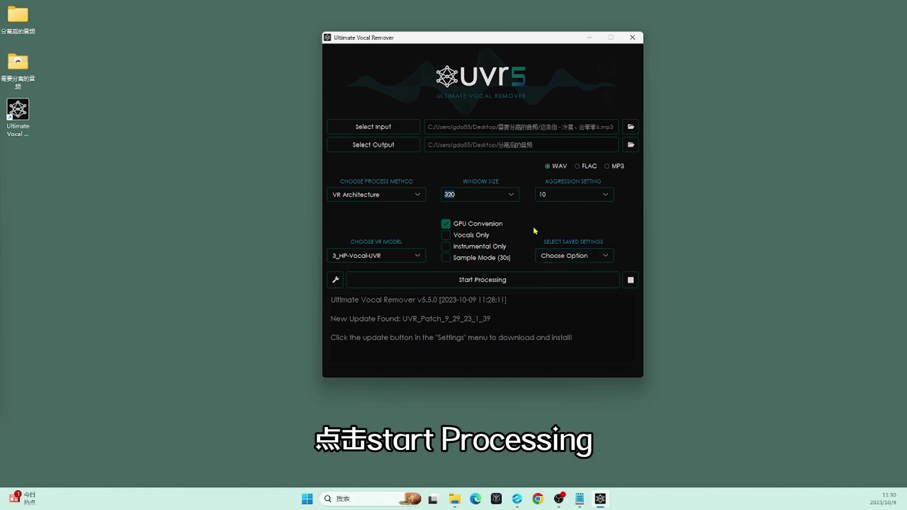
{"action": "left_click", "coordinate": [495, 282]}
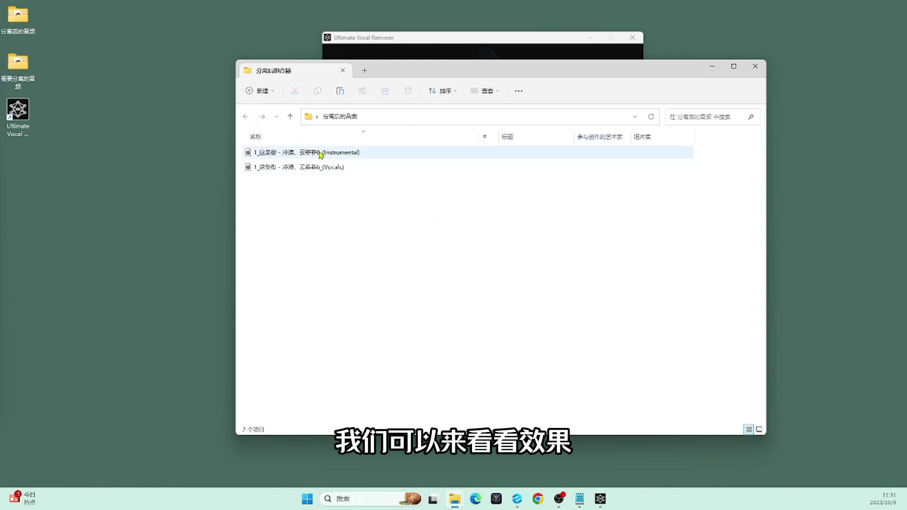
Play several parts of the separated Instrumental file, always using 媒体播放器 for WAV files, and close the player
{"action": "double_click", "coordinate": [307, 158]}
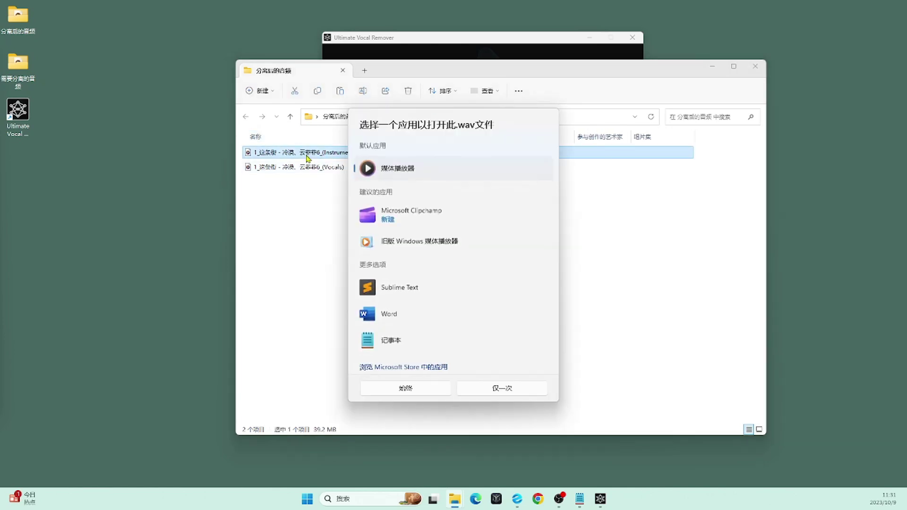
{"action": "left_click", "coordinate": [425, 388]}
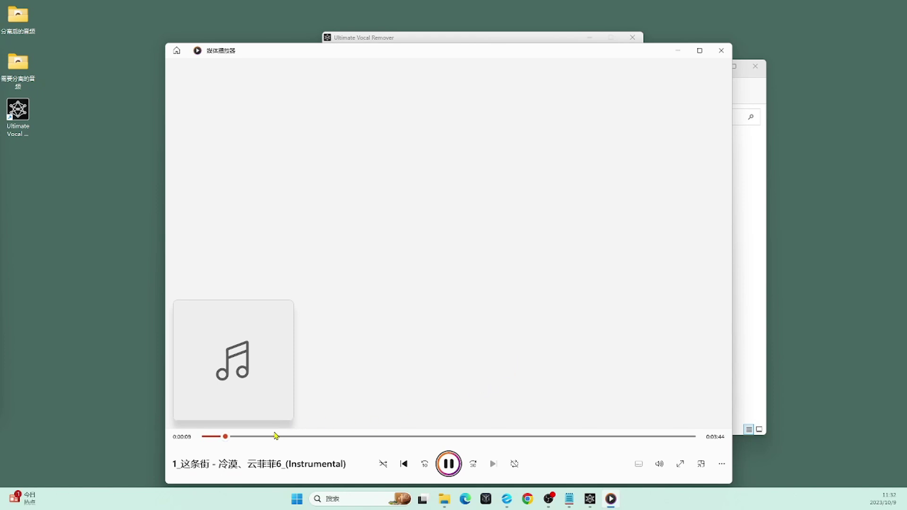
{"action": "left_click_drag", "start_coordinate": [228, 437], "coordinate": [326, 438]}
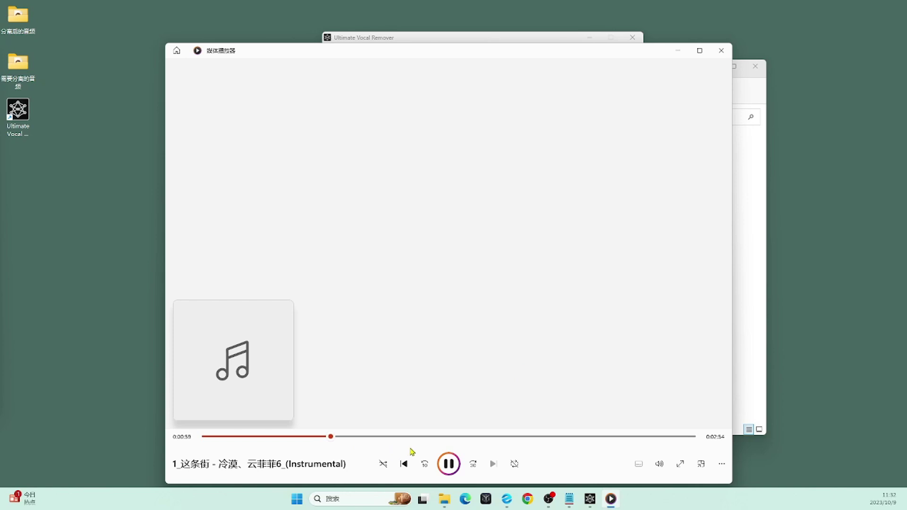
{"action": "left_click", "coordinate": [427, 436]}
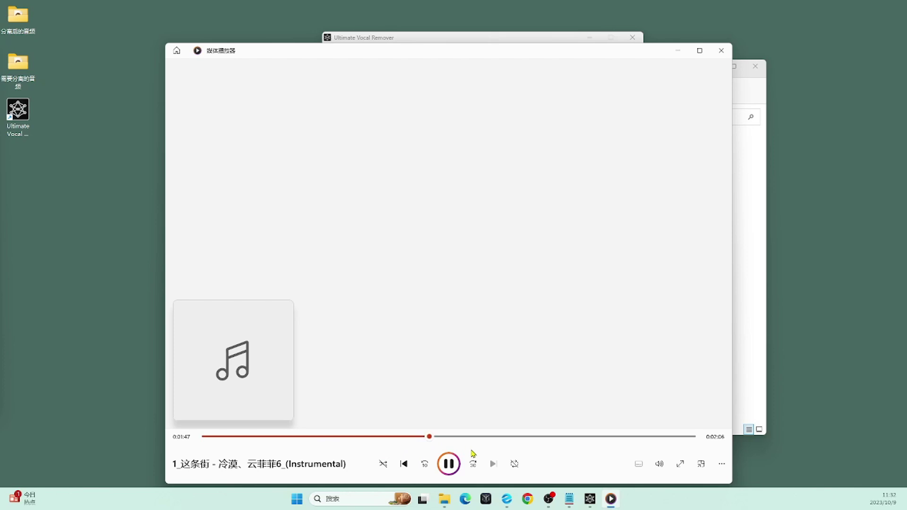
{"action": "left_click", "coordinate": [449, 464]}
{"action": "left_click", "coordinate": [721, 50]}
Play the separated Vocals file to check its quality, and pause playback
{"action": "left_click", "coordinate": [321, 169]}
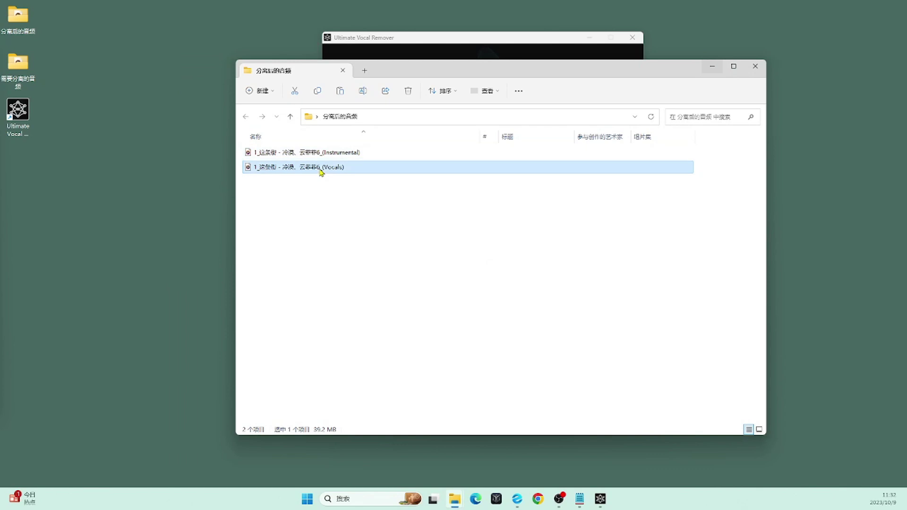
{"action": "double_click", "coordinate": [321, 170]}
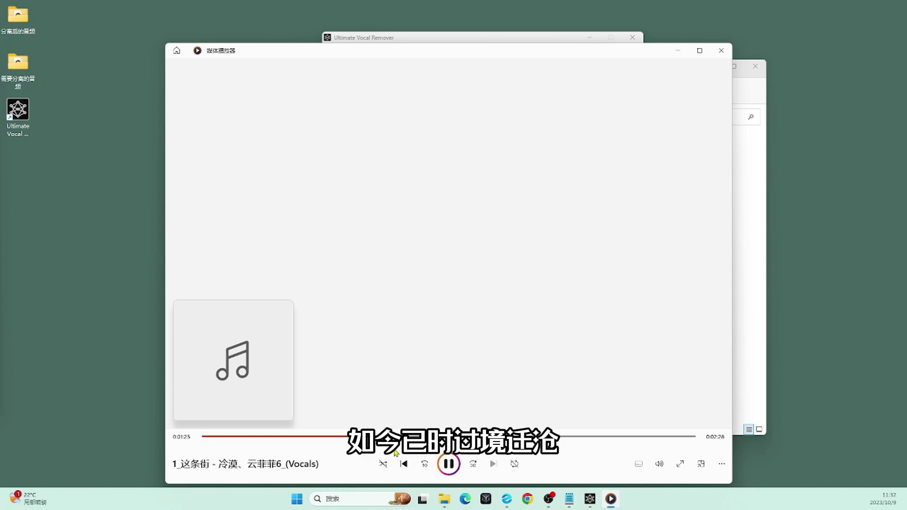
{"action": "left_click", "coordinate": [448, 464]}
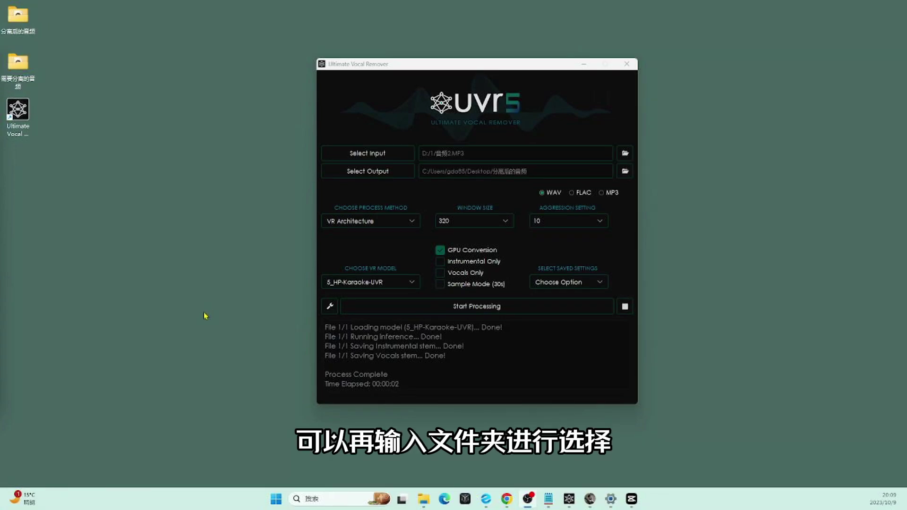
Select both audio files in the 需要分离的音频 folder as input and start processing them as a batch
{"action": "left_click", "coordinate": [370, 153]}
{"action": "left_click_drag", "start_coordinate": [531, 210], "coordinate": [408, 144]}
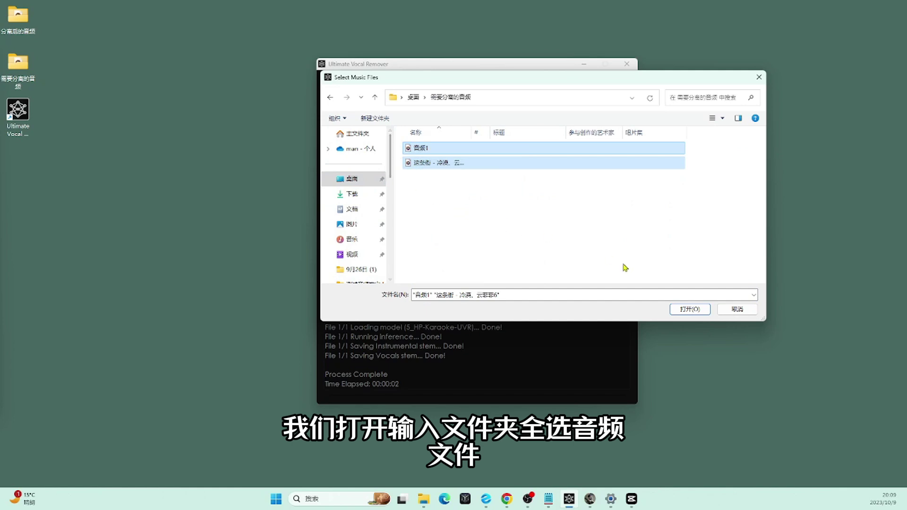
{"action": "left_click", "coordinate": [690, 310]}
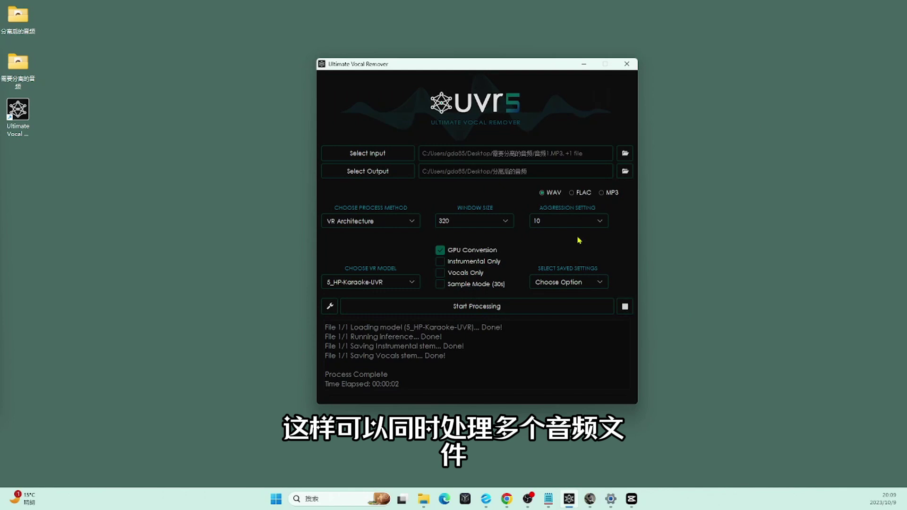
{"action": "left_click", "coordinate": [552, 306]}
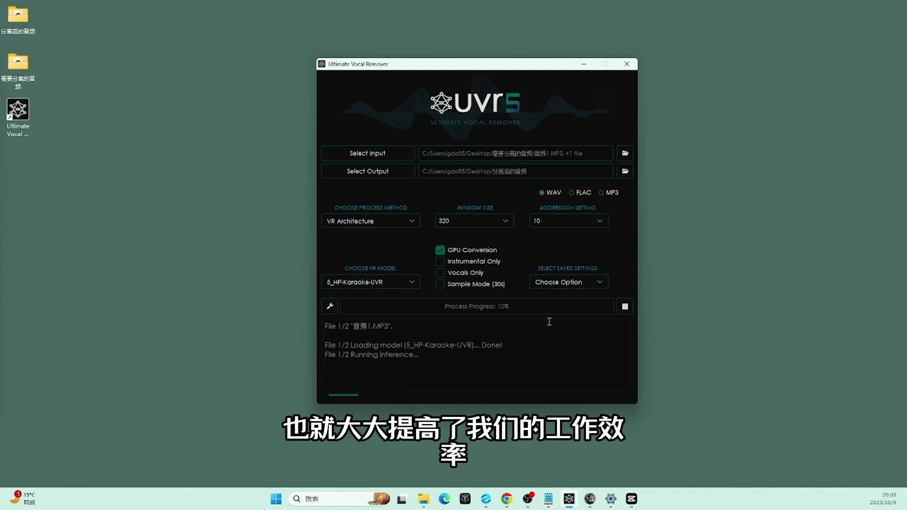